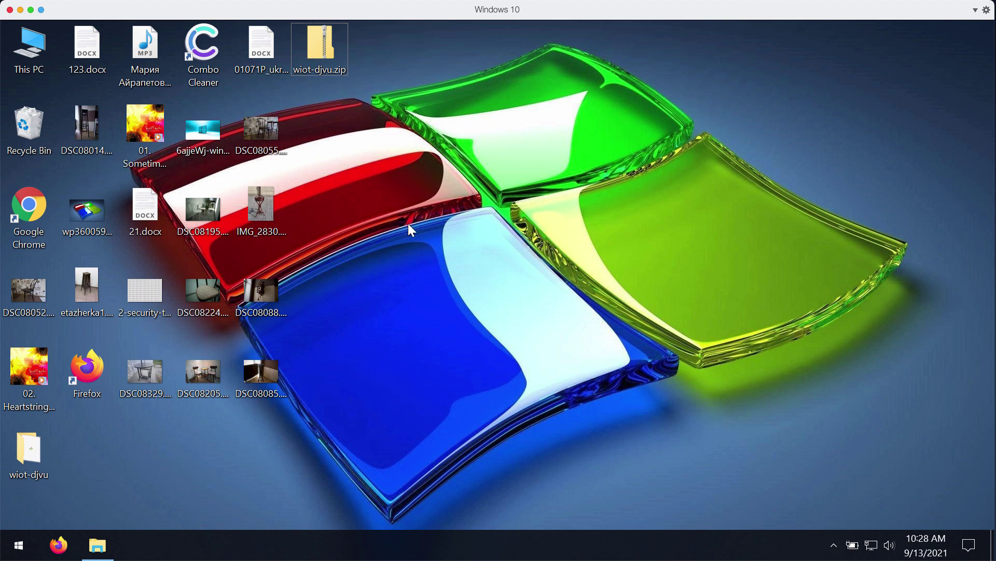
Step: Preview the etazherka1, DSC08224 and DSC08088 photos and play the Sometimes When It Rains mp3
{"action": "double_click", "coordinate": [85, 295]}
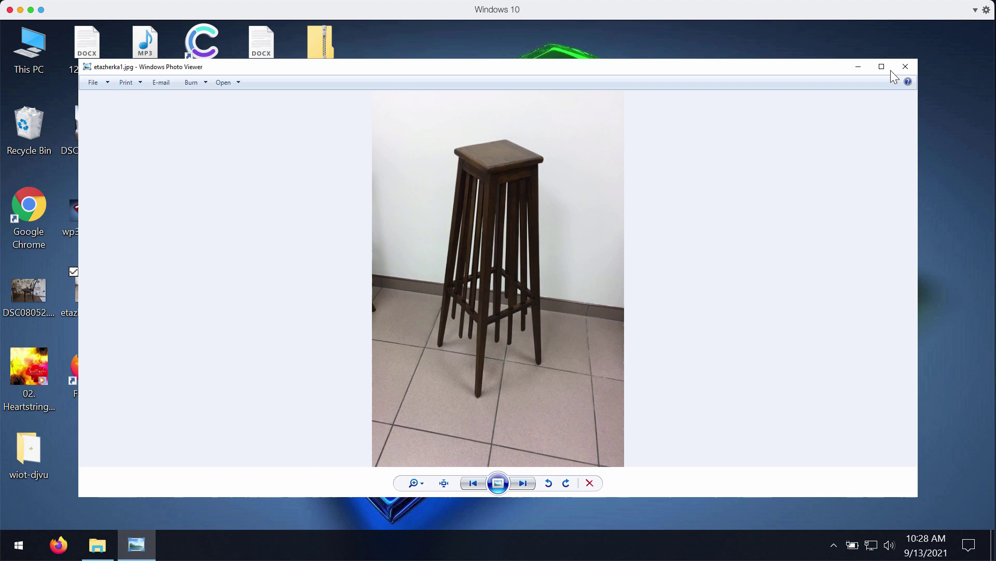
{"action": "left_click", "coordinate": [896, 64]}
{"action": "double_click", "coordinate": [188, 295]}
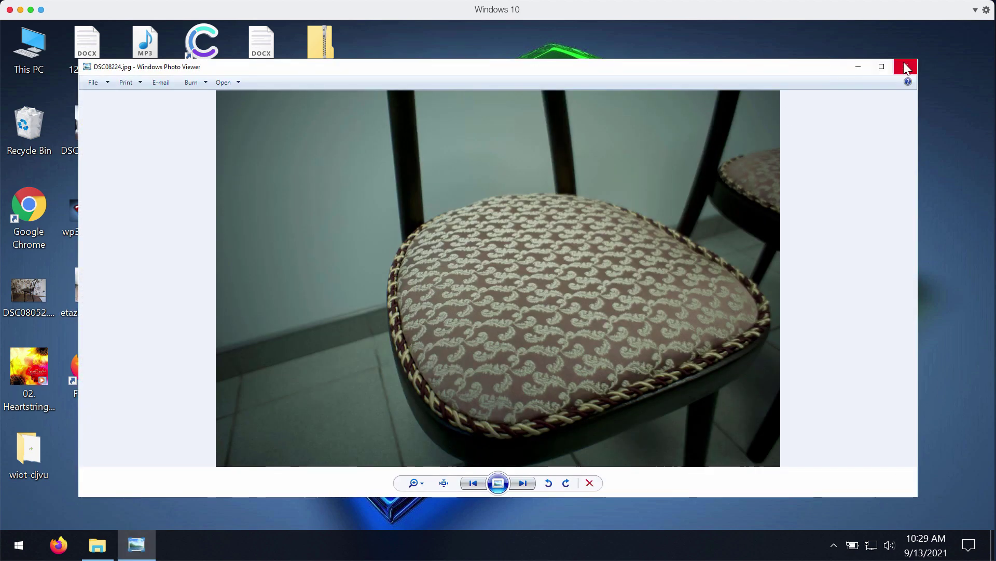
{"action": "left_click", "coordinate": [905, 67]}
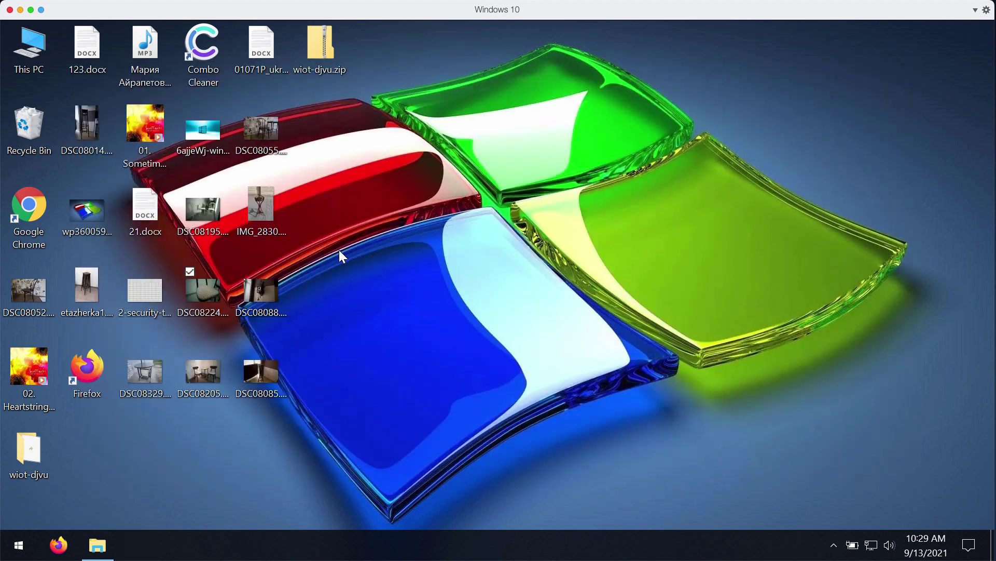
{"action": "double_click", "coordinate": [264, 288]}
{"action": "left_click", "coordinate": [906, 66]}
{"action": "double_click", "coordinate": [133, 153]}
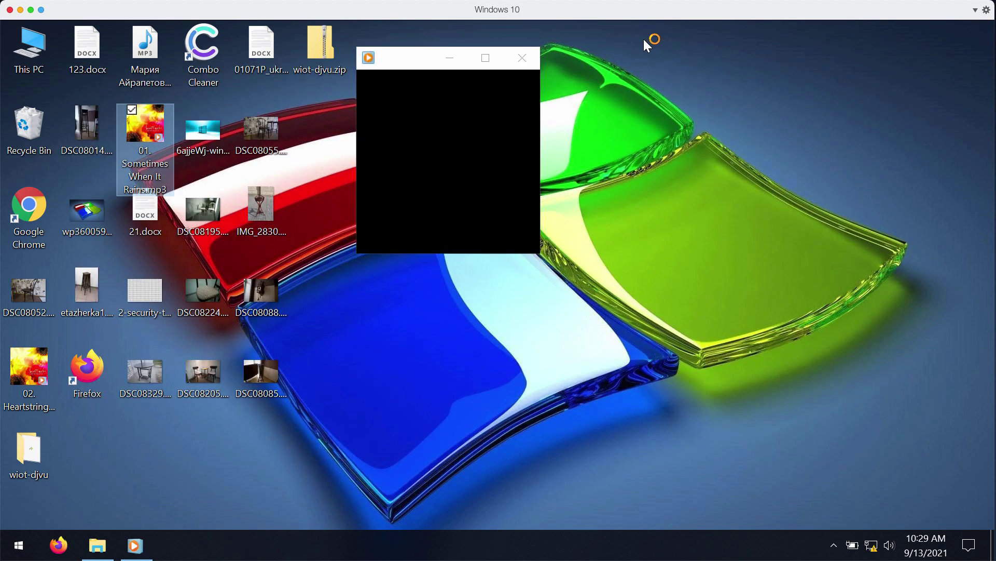
{"action": "left_click", "coordinate": [527, 58]}
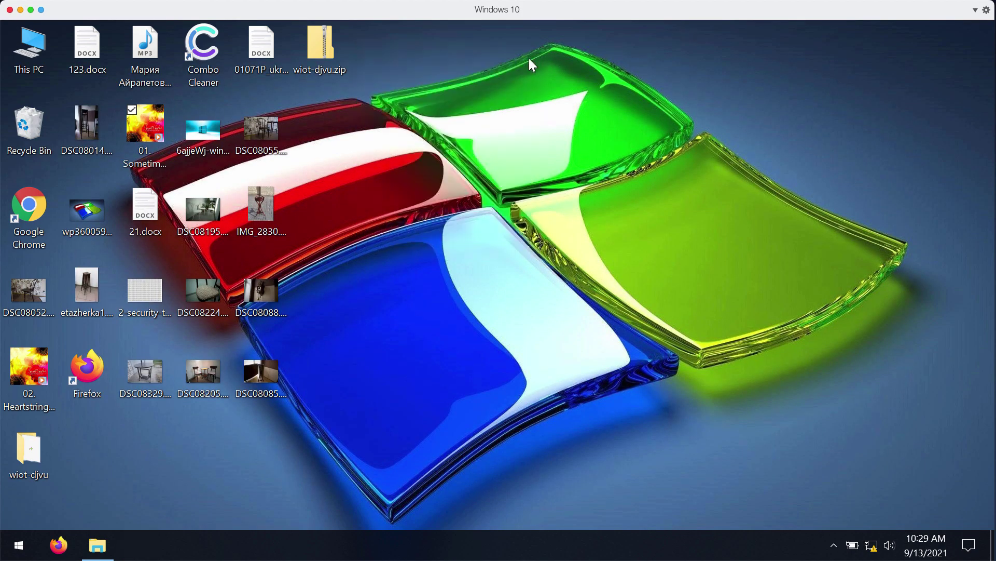
Step: Look inside the wiot-djvu folder at its lone application file, then close it
{"action": "double_click", "coordinate": [18, 445]}
{"action": "left_click", "coordinate": [504, 162]}
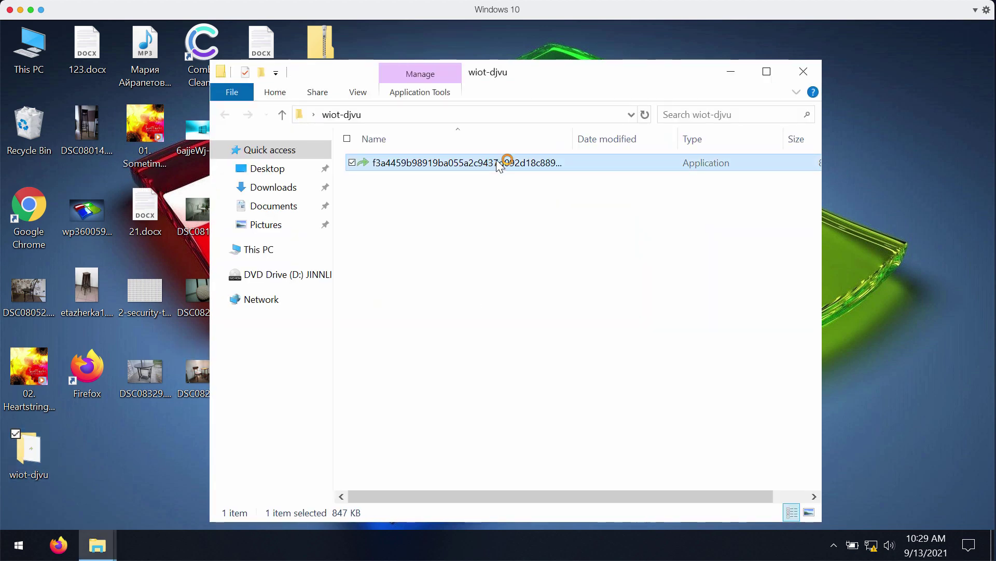
{"action": "left_click", "coordinate": [804, 74]}
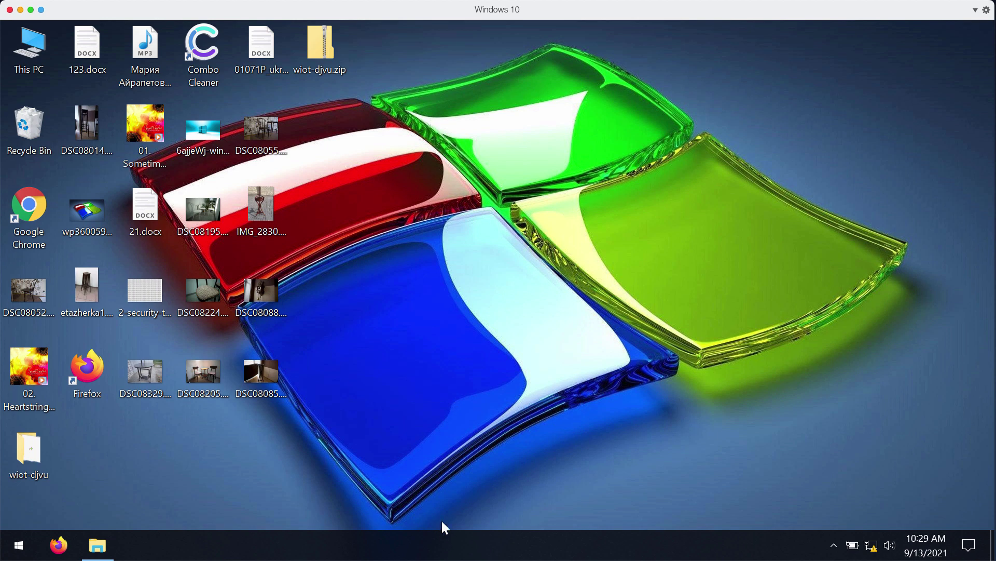
Step: Start Task Manager and widen its Name column until the long hex-named process shows in full
{"action": "right_click", "coordinate": [432, 544]}
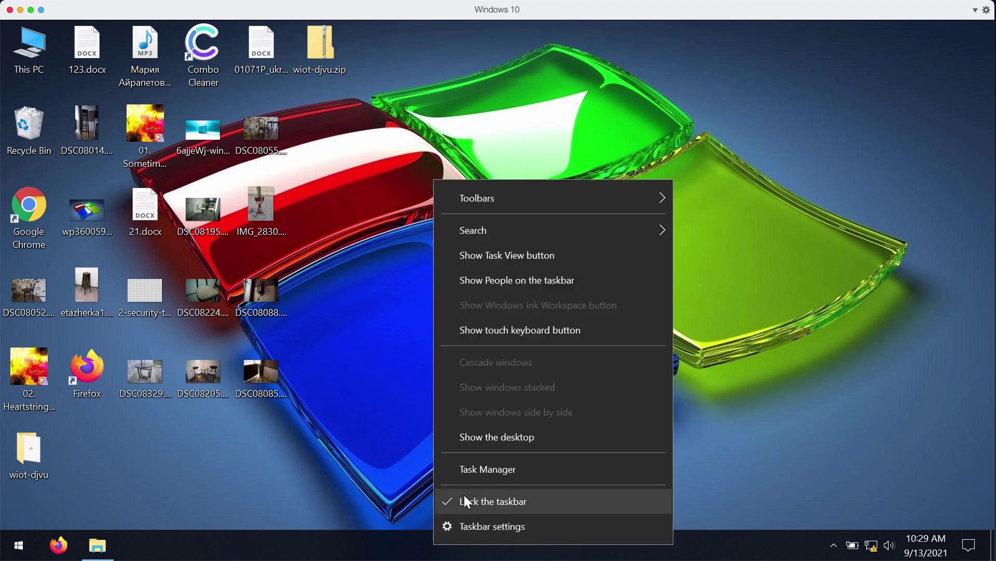
{"action": "left_click", "coordinate": [487, 470]}
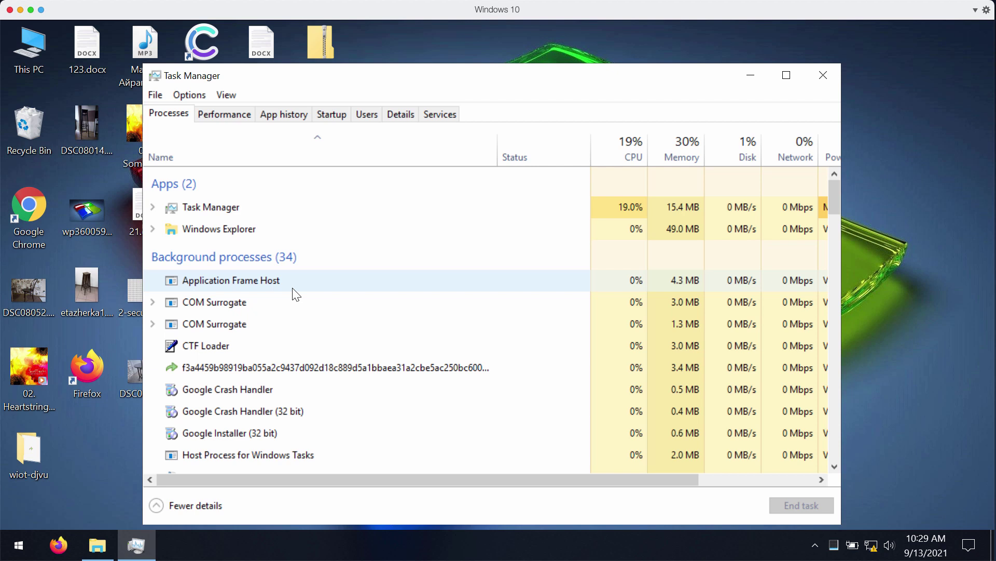
{"action": "left_click_drag", "start_coordinate": [366, 84], "coordinate": [327, 65]}
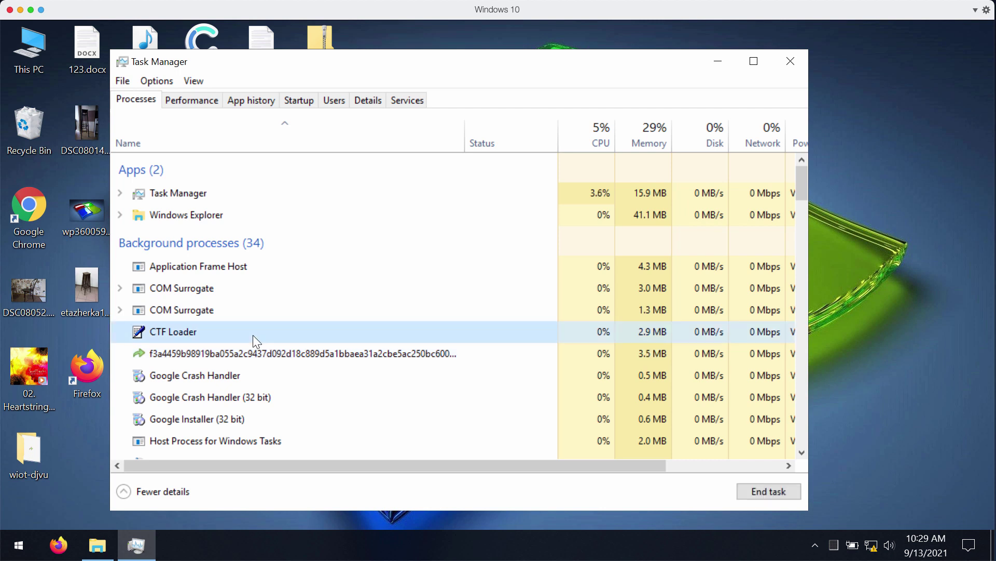
{"action": "left_click", "coordinate": [257, 350]}
{"action": "left_click", "coordinate": [267, 331]}
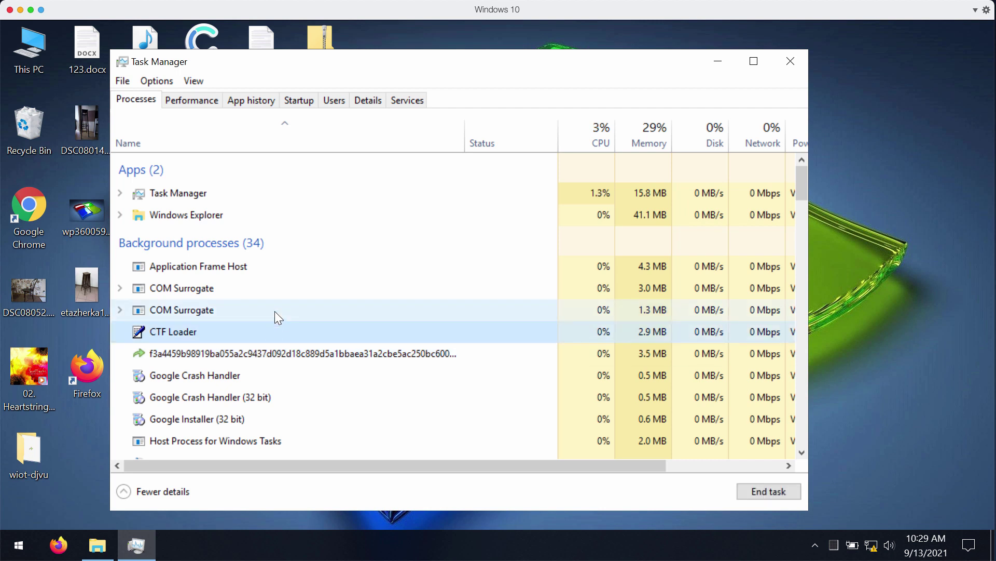
{"action": "left_click", "coordinate": [275, 310]}
{"action": "left_click", "coordinate": [281, 266]}
{"action": "left_click", "coordinate": [283, 288]}
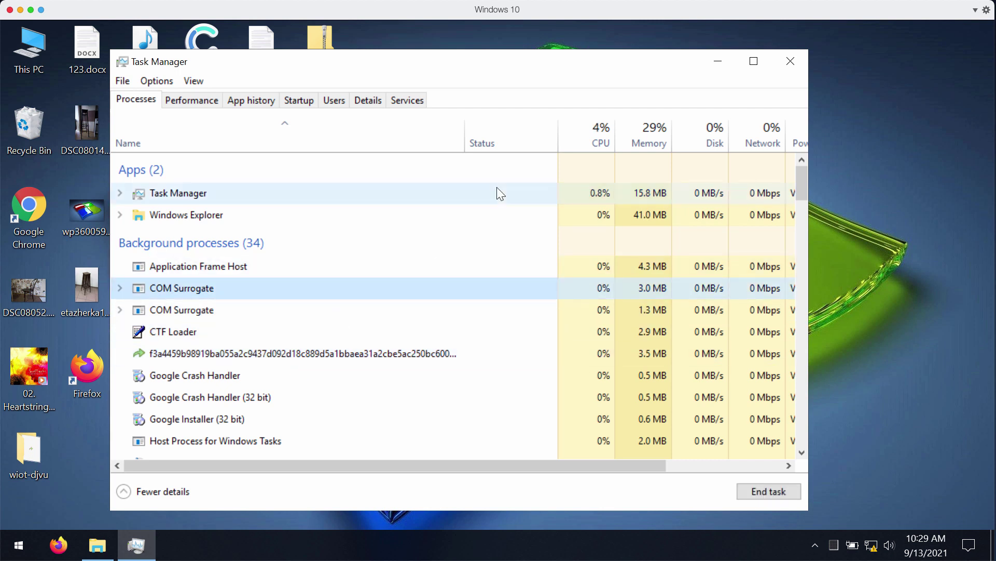
{"action": "left_click_drag", "start_coordinate": [465, 146], "coordinate": [580, 147]}
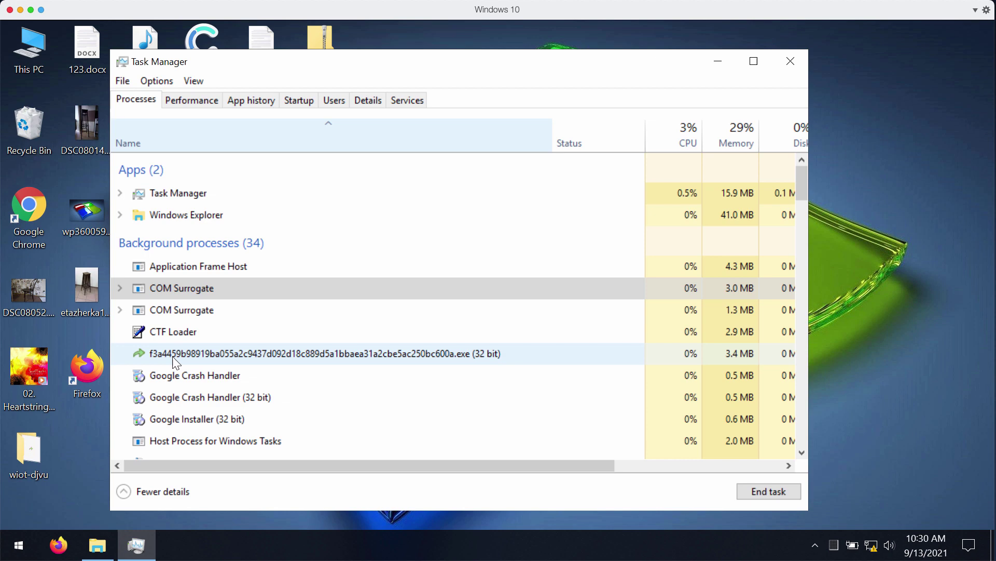
Step: Move Task Manager aside and minimize it, leaving the desktop with the wiot-djvu folder visible
{"action": "left_click_drag", "start_coordinate": [601, 65], "coordinate": [656, 78]}
{"action": "left_click", "coordinate": [772, 75]}
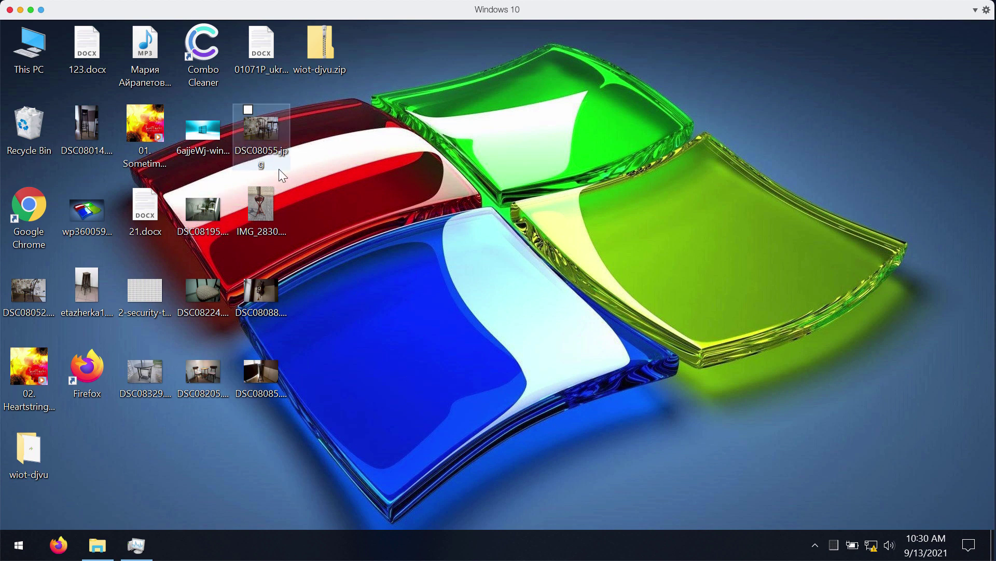
{"action": "left_click", "coordinate": [25, 459]}
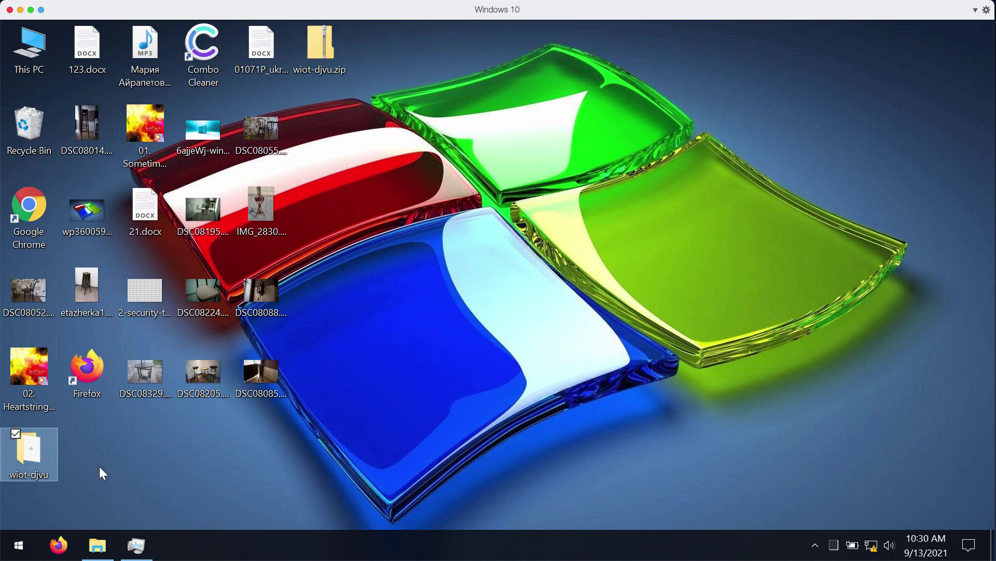
{"action": "left_click", "coordinate": [116, 468]}
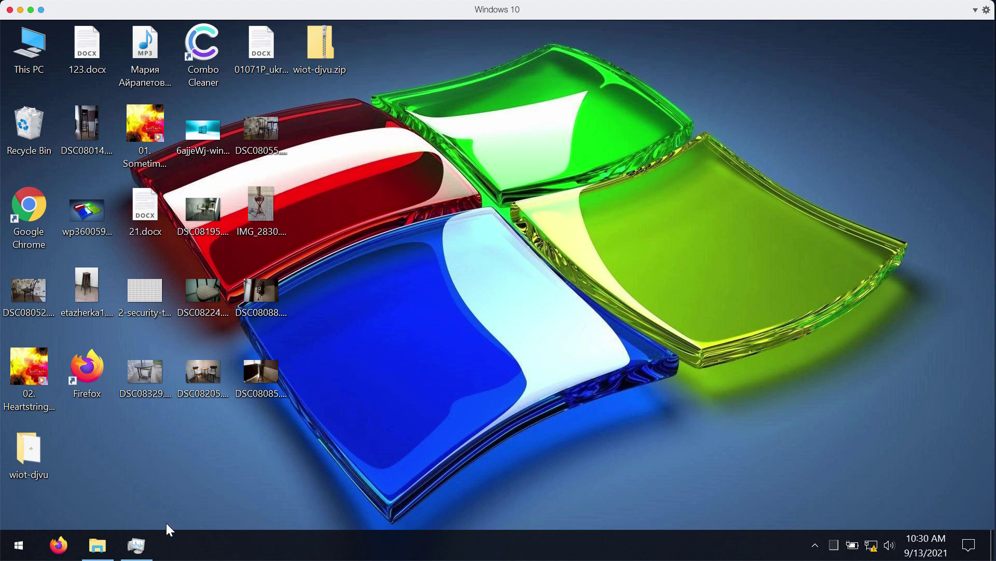
Step: Bring Task Manager back up from the taskbar
{"action": "left_click", "coordinate": [136, 545]}
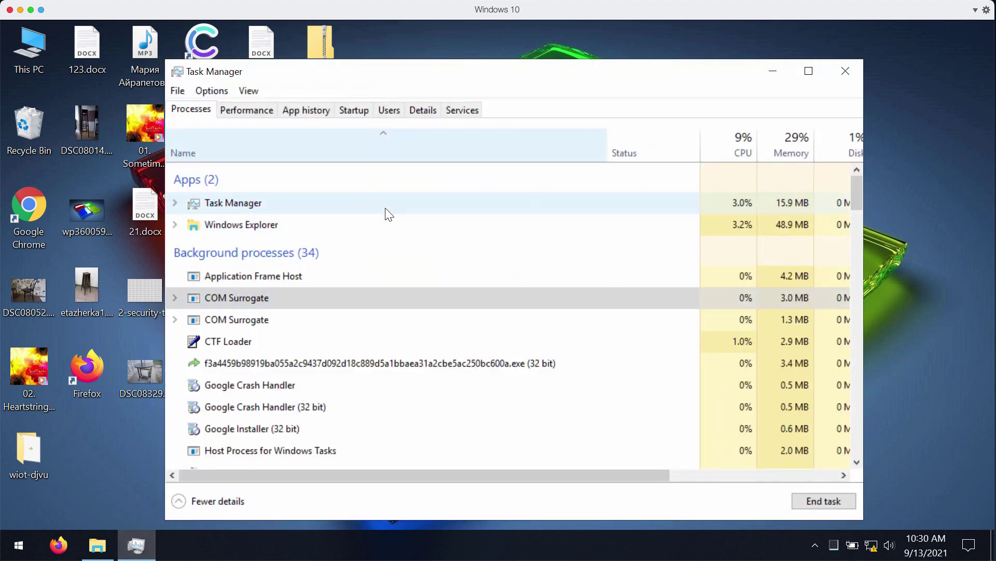
{"action": "left_click", "coordinate": [773, 75]}
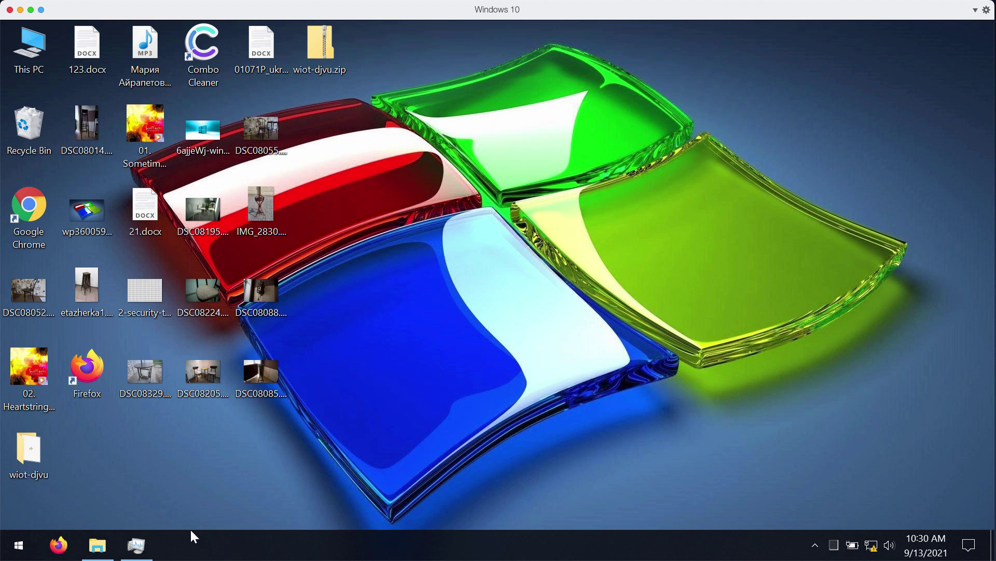
{"action": "right_click", "coordinate": [193, 543]}
{"action": "left_click", "coordinate": [250, 462]}
Step: Inspect the CTF Loader and long hex-named executable processes, leaving the suspicious one running
{"action": "right_click", "coordinate": [322, 337]}
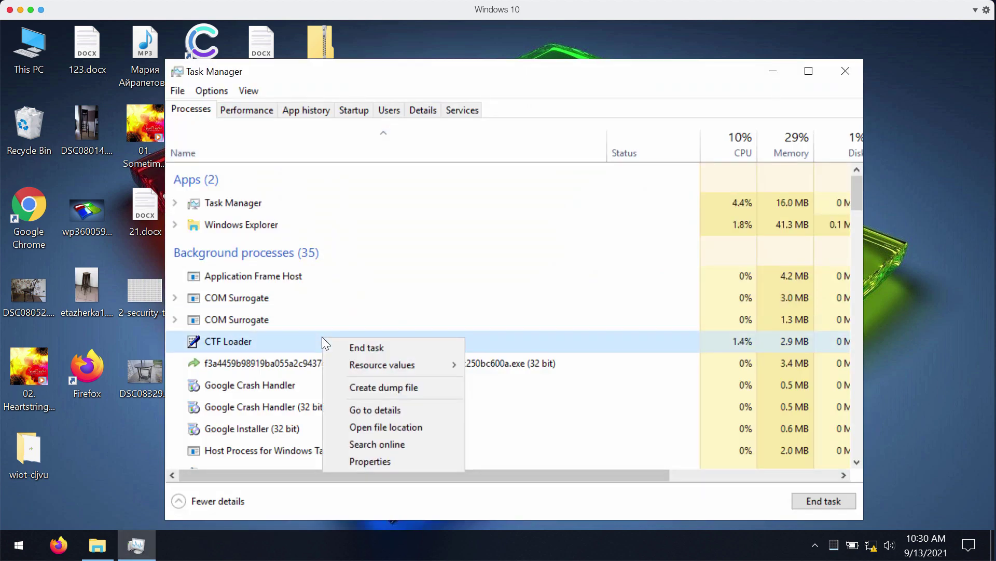
{"action": "left_click", "coordinate": [455, 98]}
{"action": "left_click", "coordinate": [375, 359]}
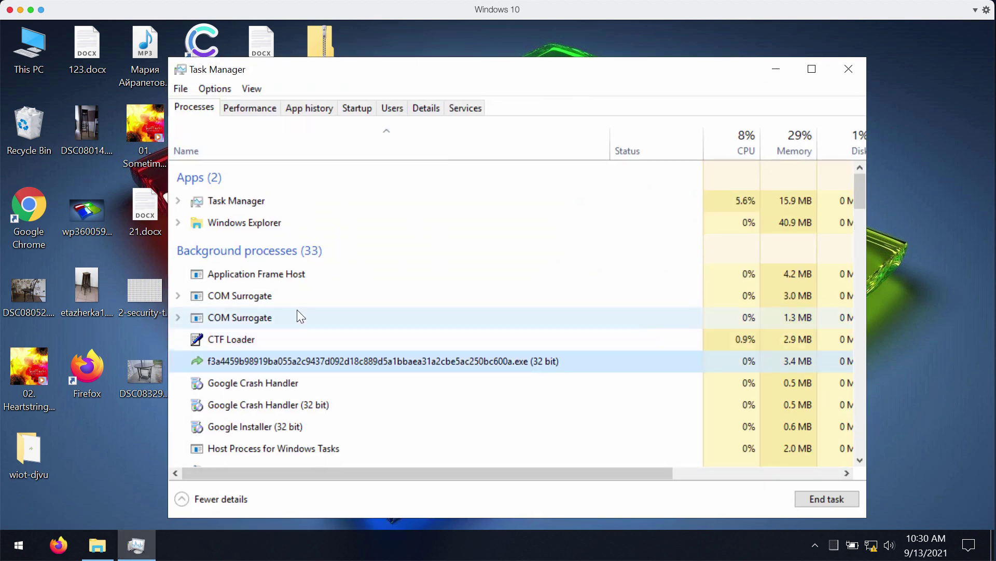
{"action": "left_click", "coordinate": [265, 382]}
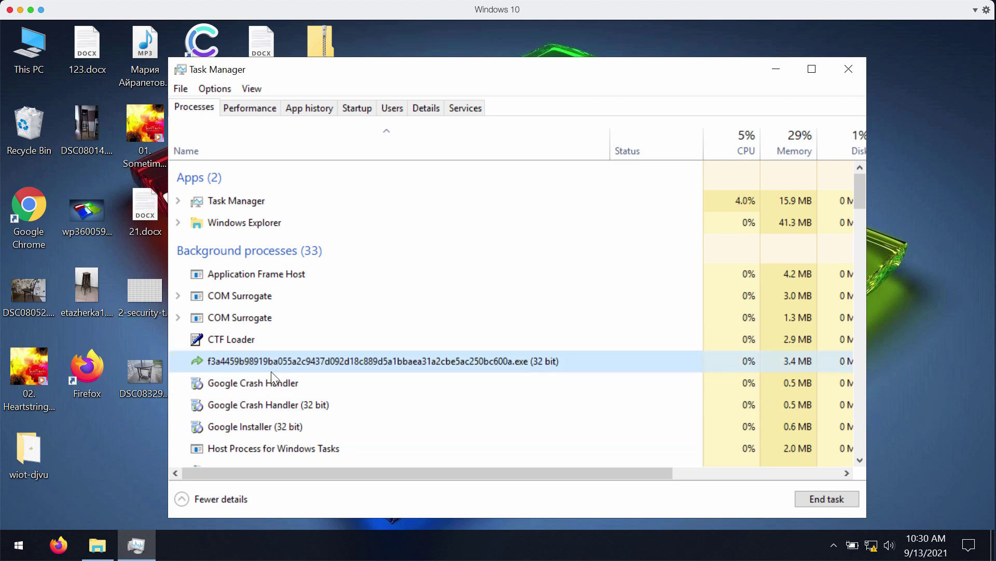
{"action": "left_click", "coordinate": [279, 363]}
{"action": "left_click", "coordinate": [274, 377]}
{"action": "left_click", "coordinate": [272, 361]}
{"action": "right_click", "coordinate": [272, 361]}
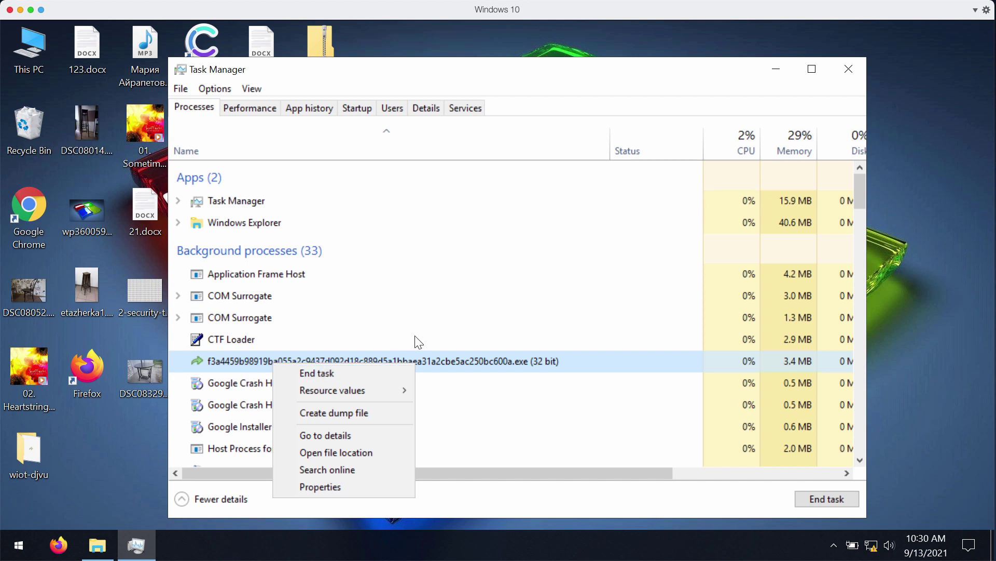
{"action": "left_click", "coordinate": [534, 87]}
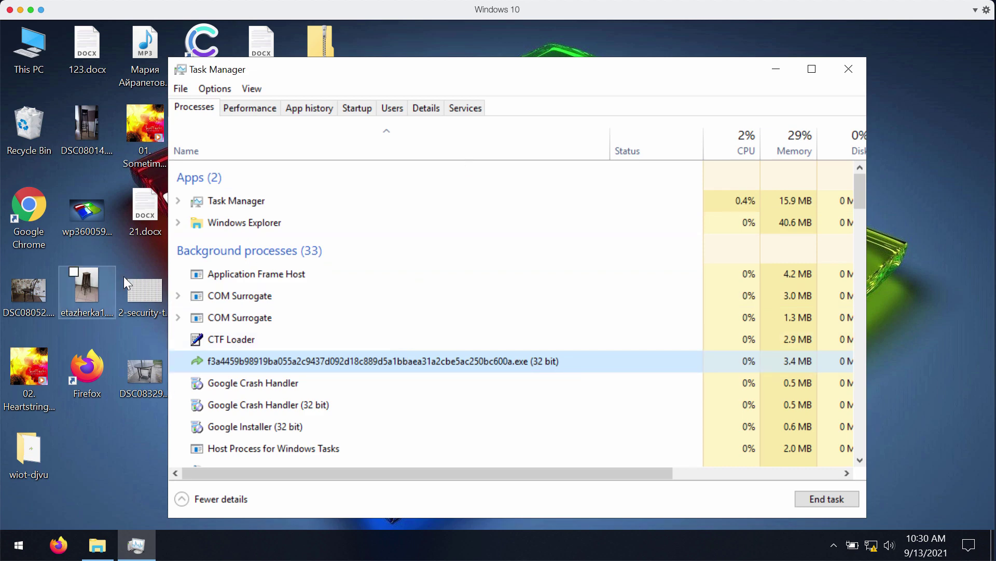
Step: Scroll through the remaining processes, then close Task Manager
{"action": "scroll", "coordinate": [381, 364], "scroll_direction": "down", "scroll_amount": 5}
{"action": "scroll", "coordinate": [383, 369], "scroll_direction": "down", "scroll_amount": 8}
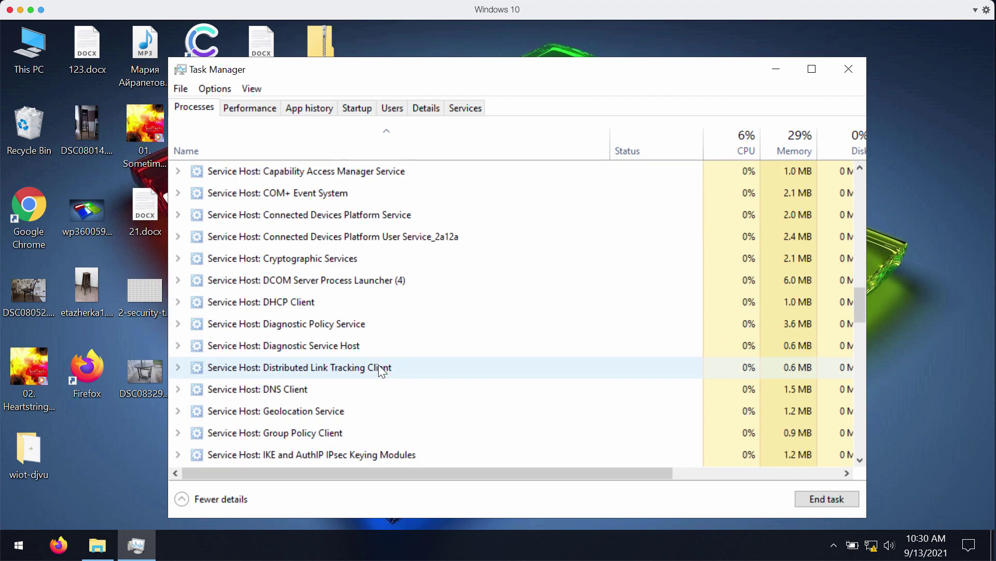
{"action": "scroll", "coordinate": [378, 365], "scroll_direction": "up", "scroll_amount": 15}
{"action": "scroll", "coordinate": [362, 375], "scroll_direction": "down", "scroll_amount": 15}
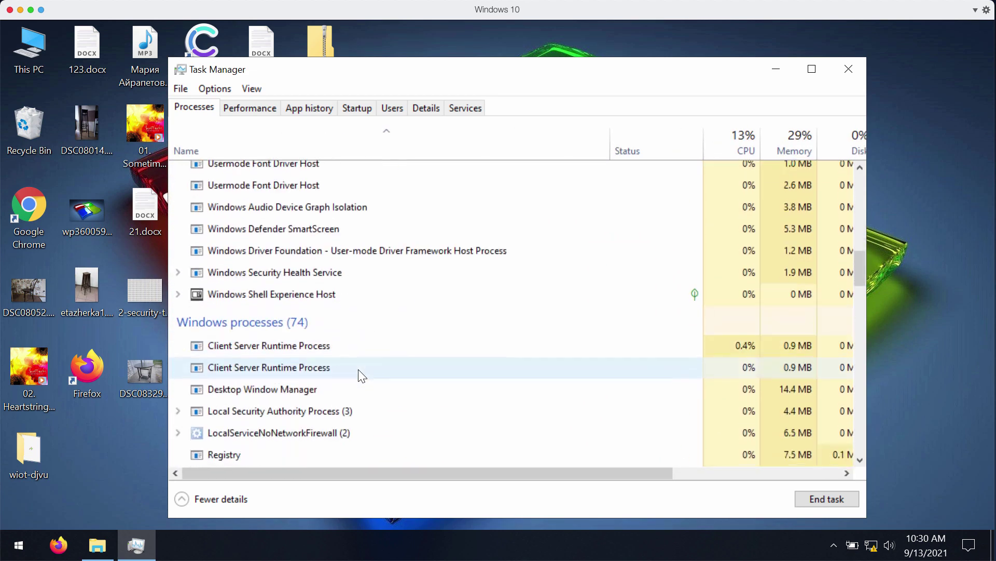
{"action": "scroll", "coordinate": [360, 374], "scroll_direction": "up", "scroll_amount": 17}
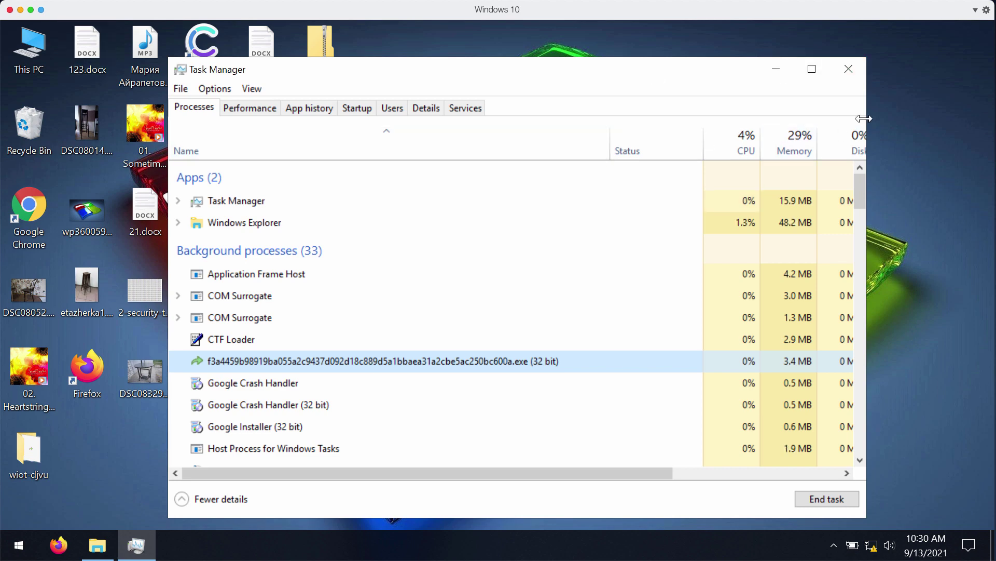
{"action": "left_click", "coordinate": [849, 70]}
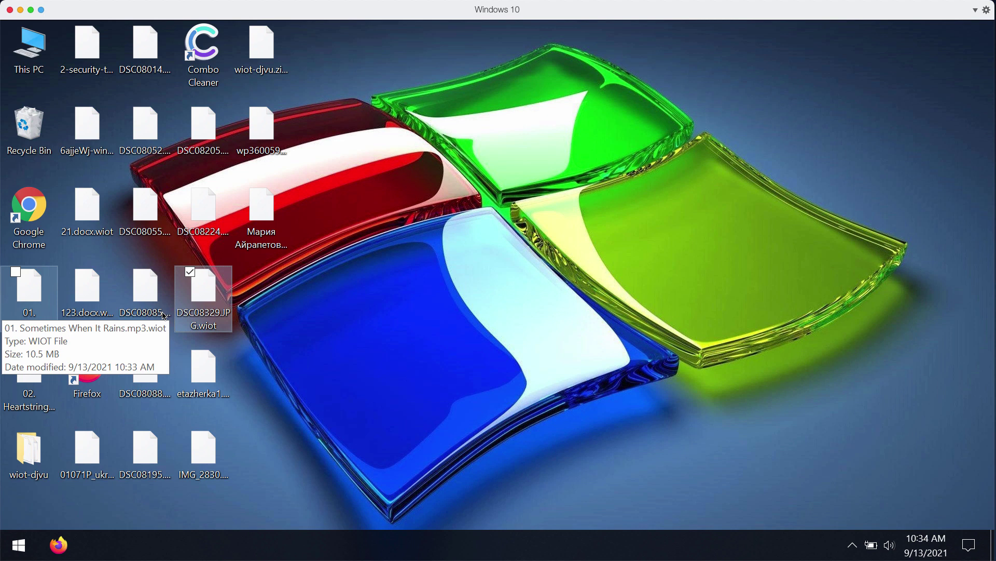
Step: Select the encrypted docx and wallpaper files, revealing the wallpaper as a 133 KB WIOT File
{"action": "left_click", "coordinate": [303, 392]}
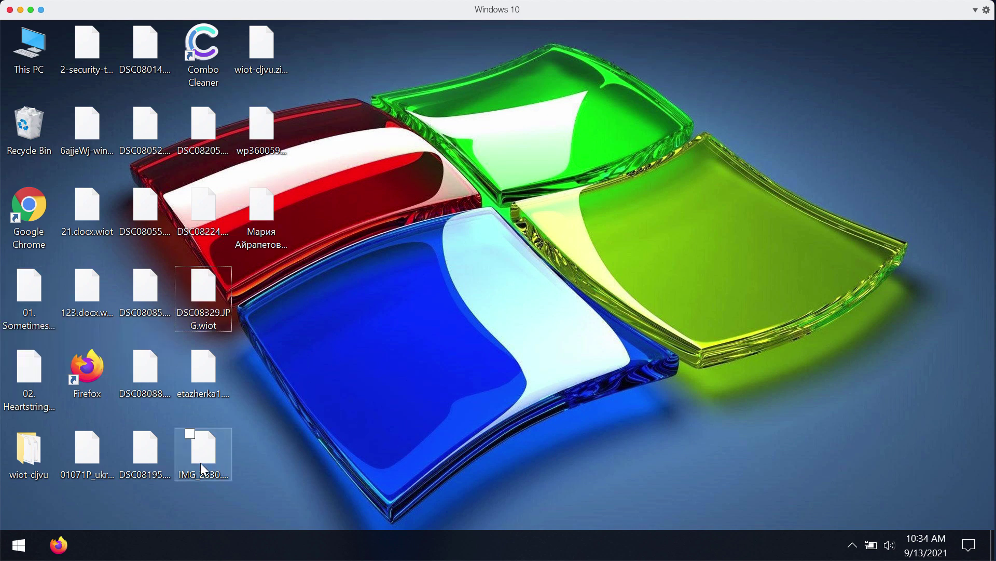
{"action": "left_click", "coordinate": [80, 457]}
{"action": "left_click", "coordinate": [260, 129]}
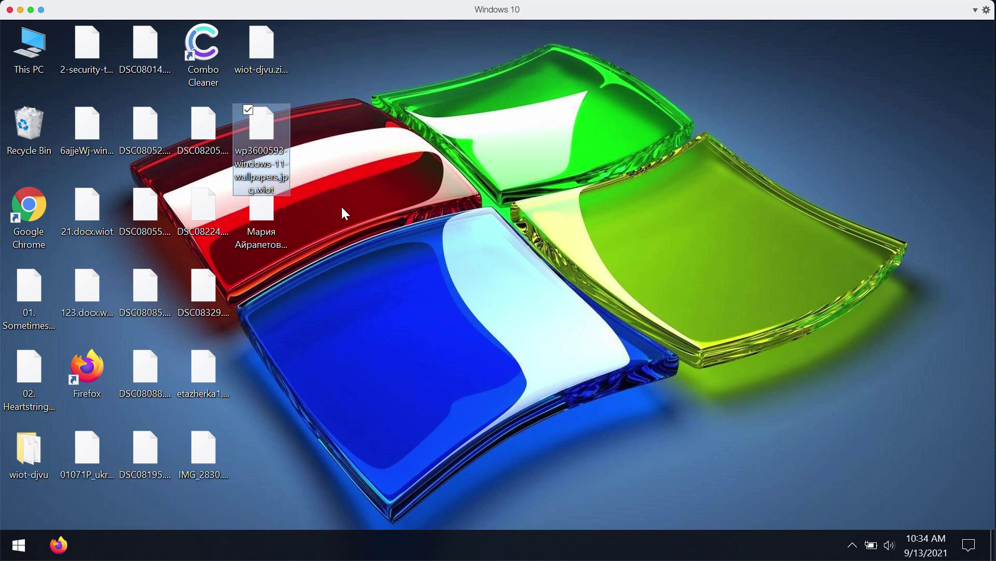
{"action": "mouse_move", "coordinate": [270, 194]}
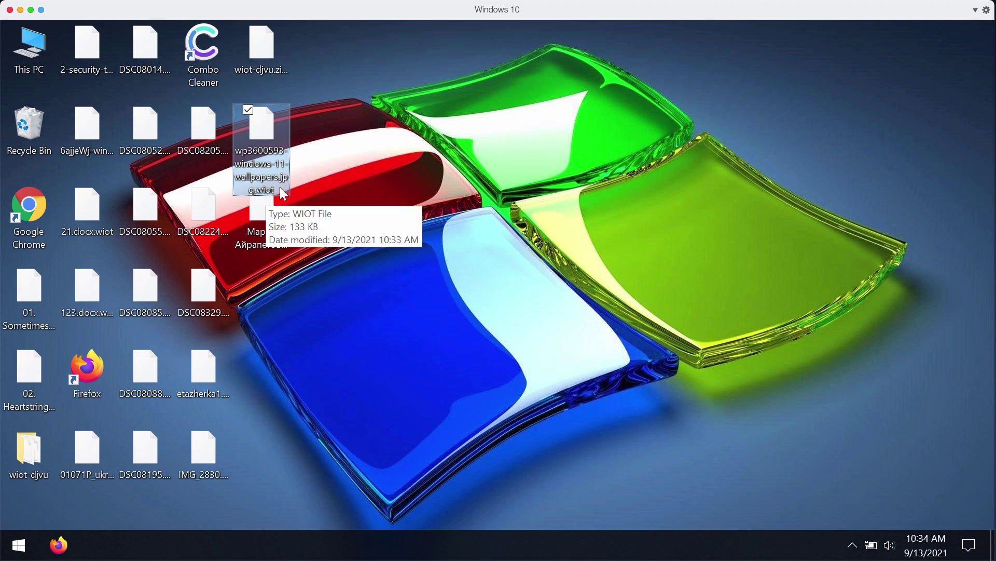
Step: Rename the wallpaper from .jpg.wiot back to .jpg and confirm it still won't open
{"action": "double_click", "coordinate": [274, 166]}
{"action": "key", "text": "Escape"}
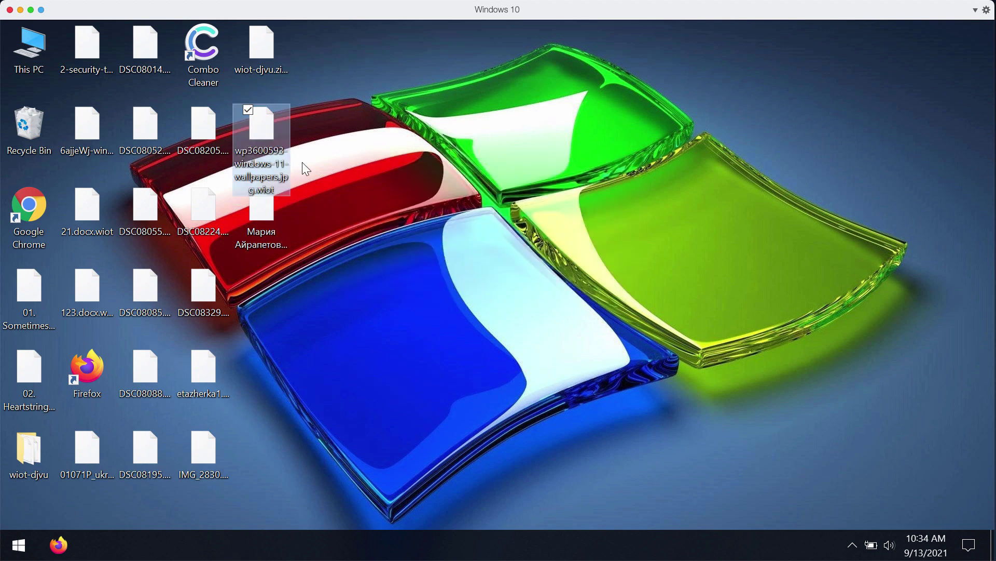
{"action": "left_click", "coordinate": [273, 185]}
{"action": "left_click_drag", "start_coordinate": [279, 191], "coordinate": [304, 191]}
{"action": "key", "text": "Right"}
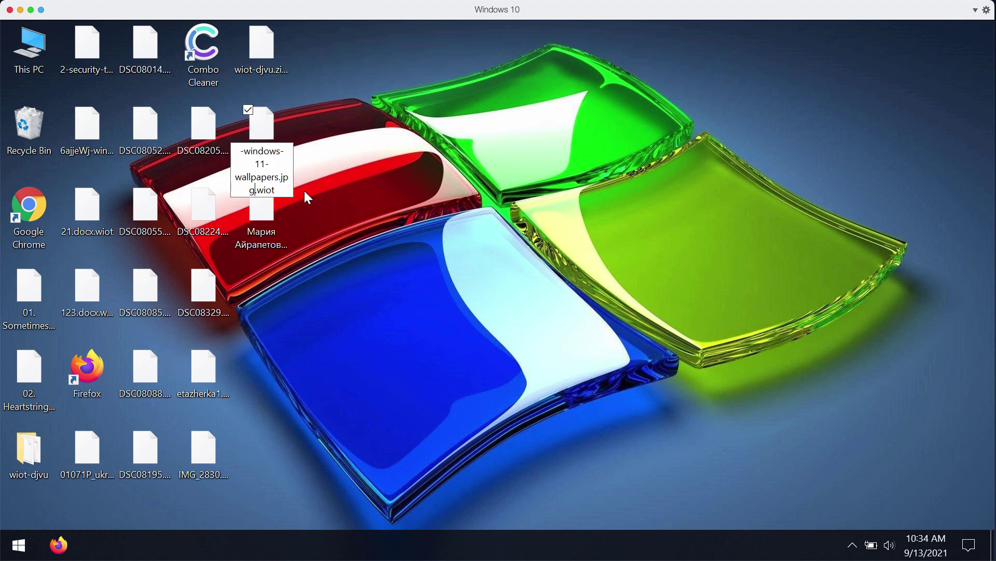
{"action": "key", "text": "BackSpace"}
{"action": "key", "text": "BackSpace"}
{"action": "key", "text": "BackSpace"}
{"action": "key", "text": "BackSpace"}
{"action": "key", "text": "BackSpace"}
{"action": "key", "text": "BackSpace"}
{"action": "type", "text": "g"}
{"action": "key", "text": "Return"}
{"action": "left_click", "coordinate": [570, 294]}
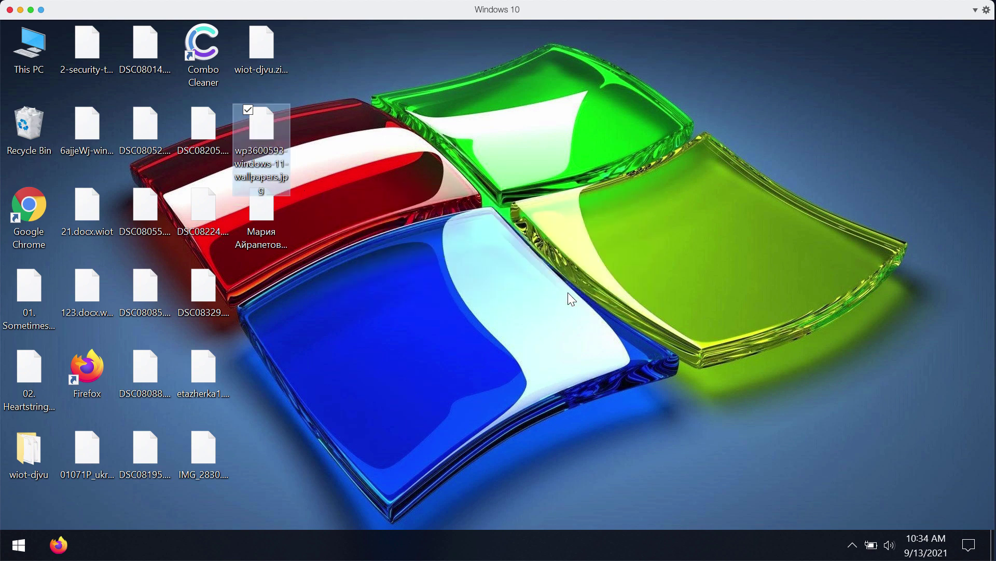
{"action": "double_click", "coordinate": [260, 136]}
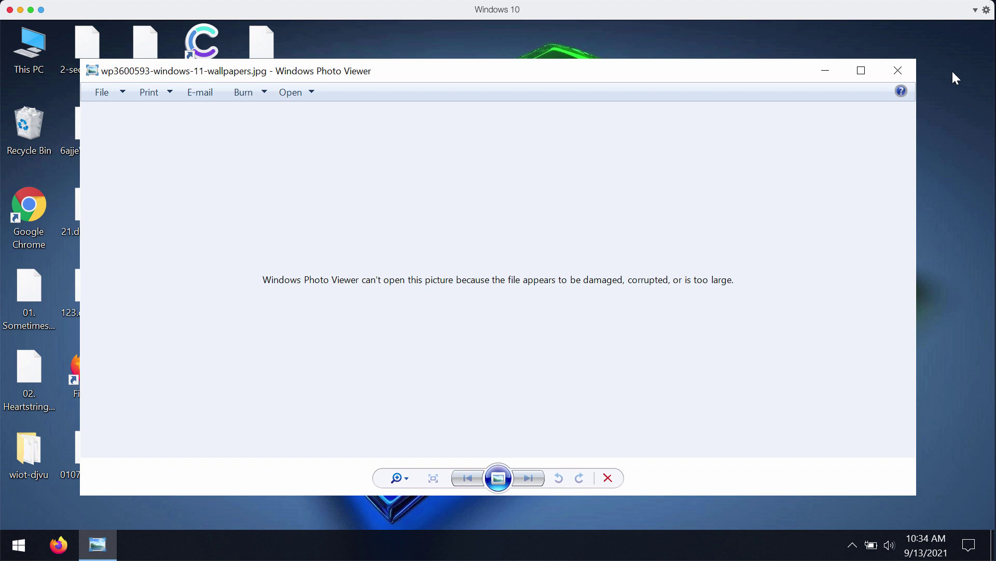
{"action": "left_click", "coordinate": [906, 70]}
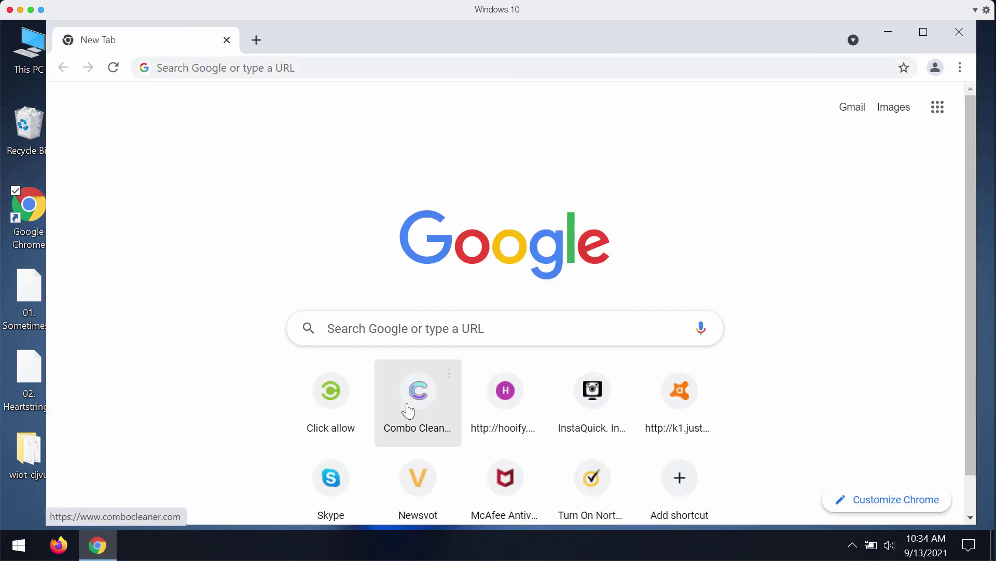
Step: Visit the Combo Cleaner website in Chrome, then launch Combo Cleaner from its desktop shortcut
{"action": "left_click", "coordinate": [408, 410]}
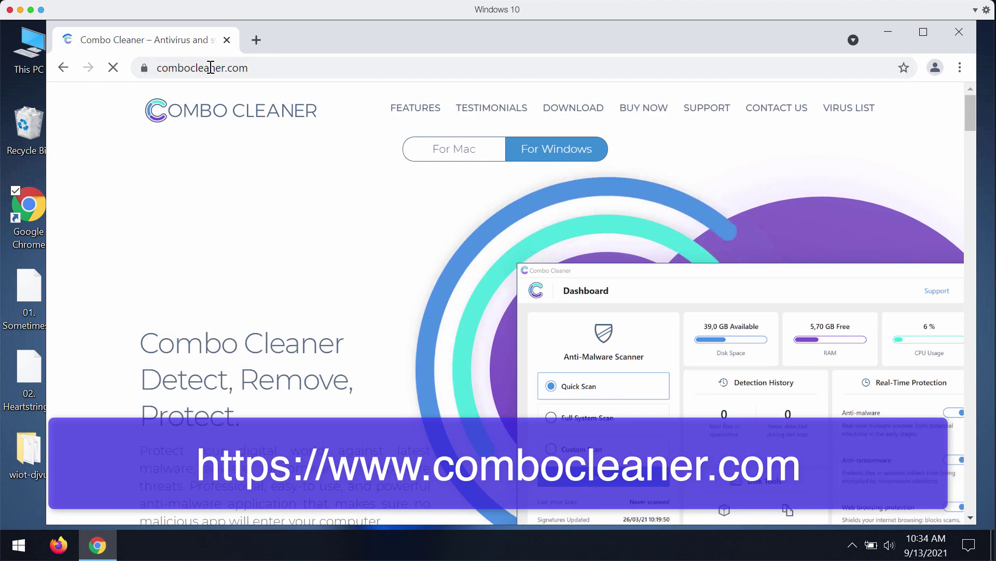
{"action": "left_click_drag", "start_coordinate": [251, 69], "coordinate": [164, 73]}
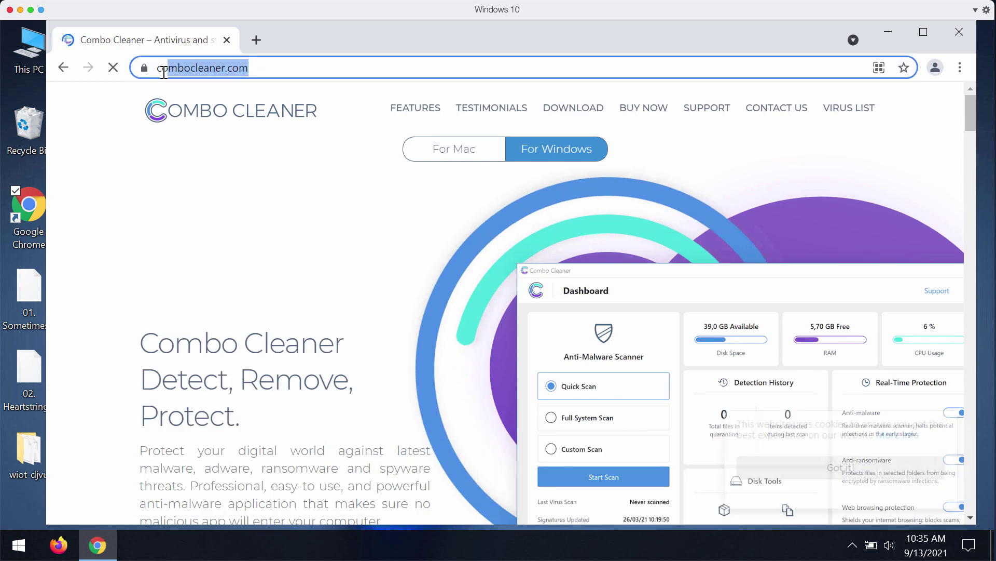
{"action": "left_click", "coordinate": [882, 30]}
{"action": "left_click", "coordinate": [192, 58]}
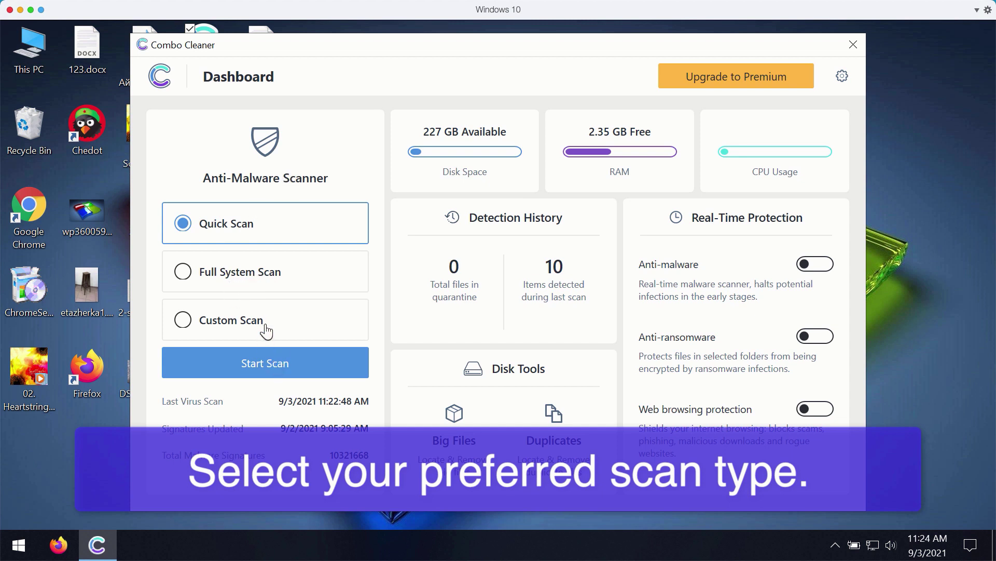
Step: Start a Quick Scan of the commonly infected areas in Combo Cleaner
{"action": "left_click", "coordinate": [279, 364]}
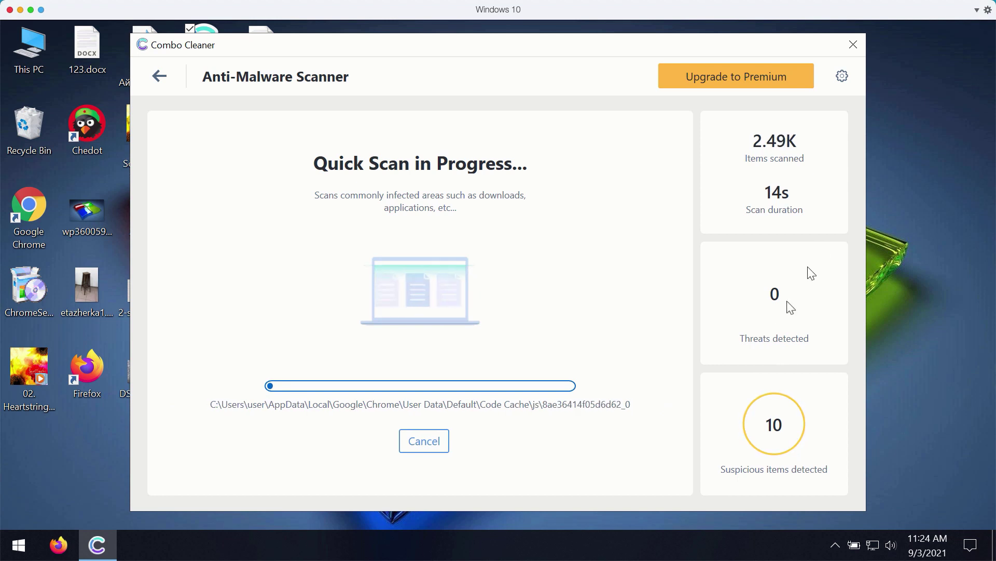
Step: Open Combo Cleaner's Settings on the Anti-Ransomware tab
{"action": "left_click", "coordinate": [840, 79]}
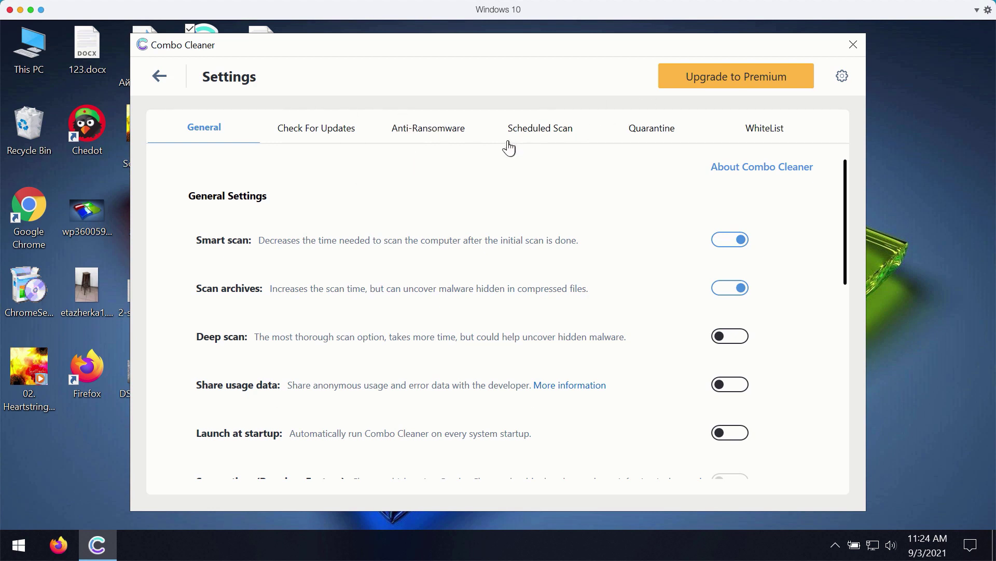
{"action": "left_click", "coordinate": [450, 133]}
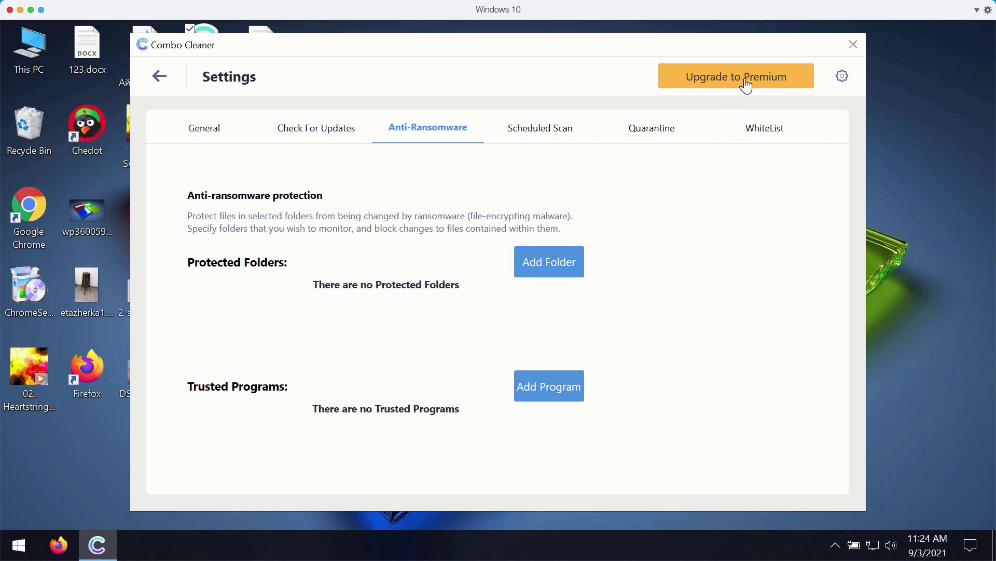
Step: Check the running Quick Scan's progress, then return to the Dashboard
{"action": "left_click", "coordinate": [159, 76]}
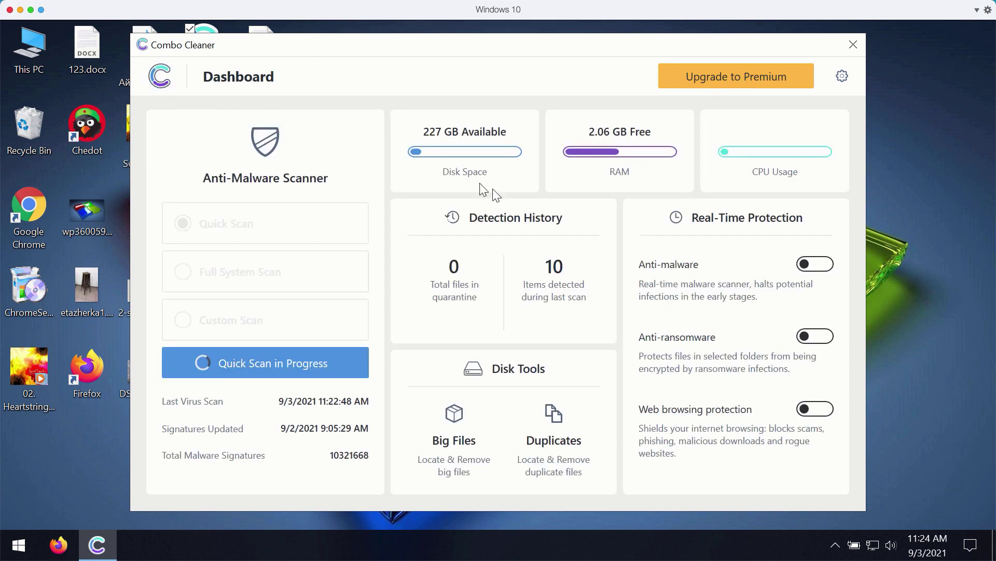
{"action": "left_click", "coordinate": [266, 371]}
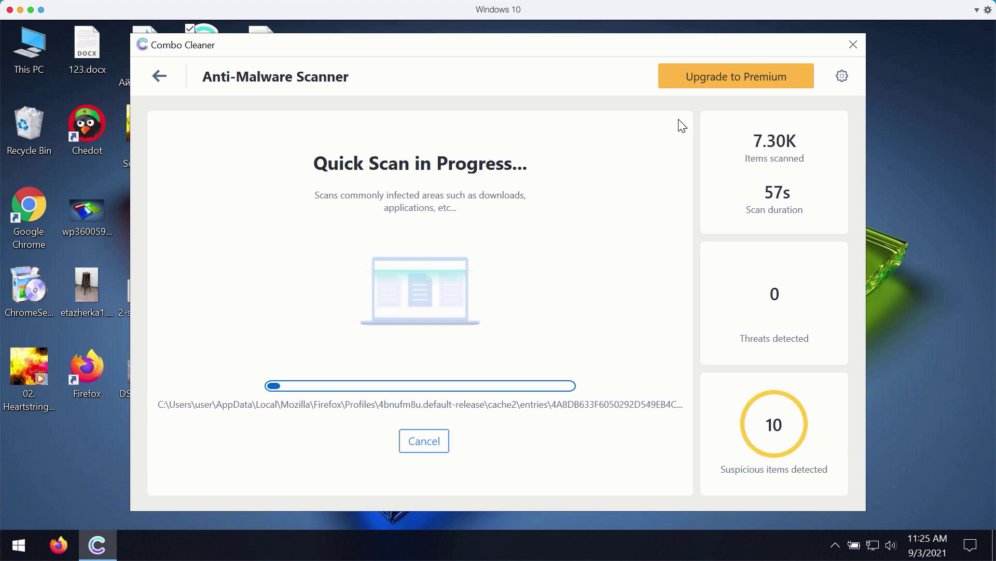
{"action": "left_click", "coordinate": [159, 77]}
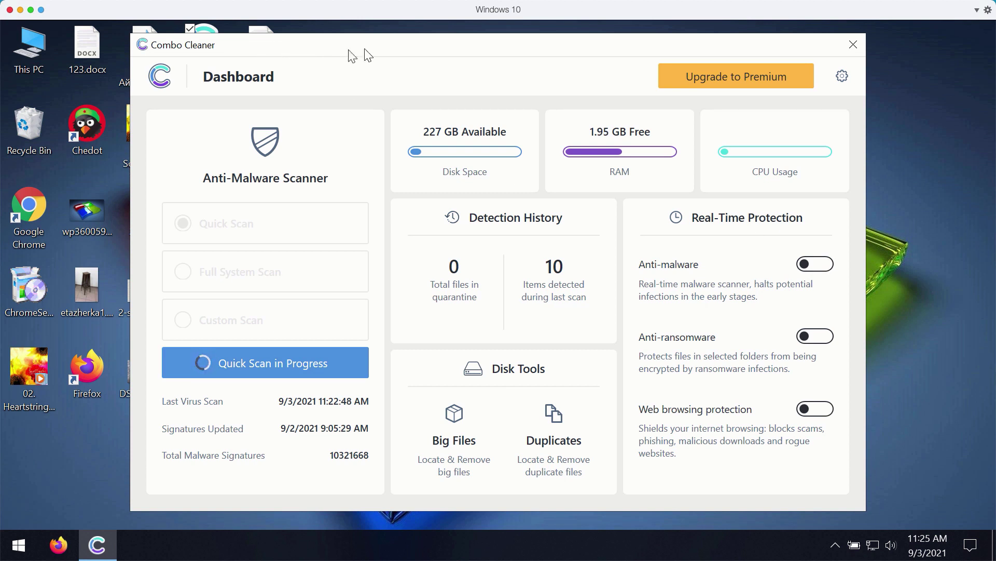
Step: Nudge the Combo Cleaner window slightly to the left
{"action": "left_click_drag", "start_coordinate": [377, 43], "coordinate": [365, 43]}
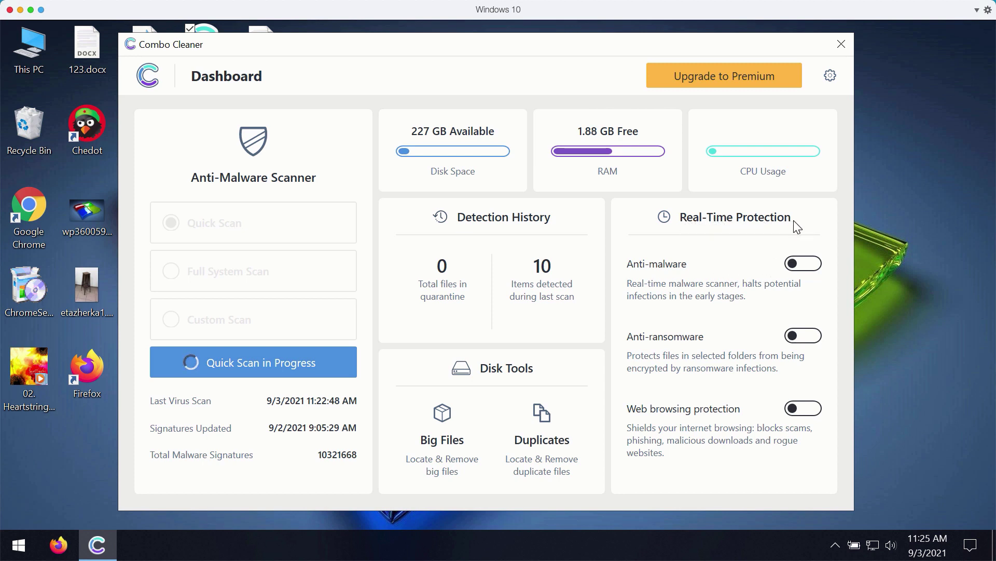
Step: Cancel the Quick Scan at about 12.6K items and confirm stopping it
{"action": "left_click", "coordinate": [296, 370]}
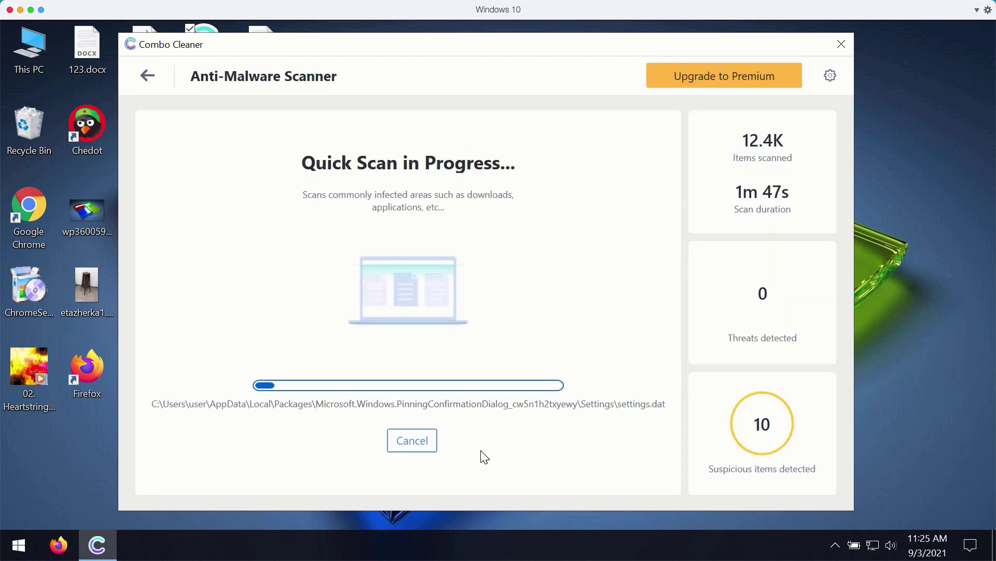
{"action": "left_click", "coordinate": [414, 441]}
{"action": "left_click", "coordinate": [457, 358]}
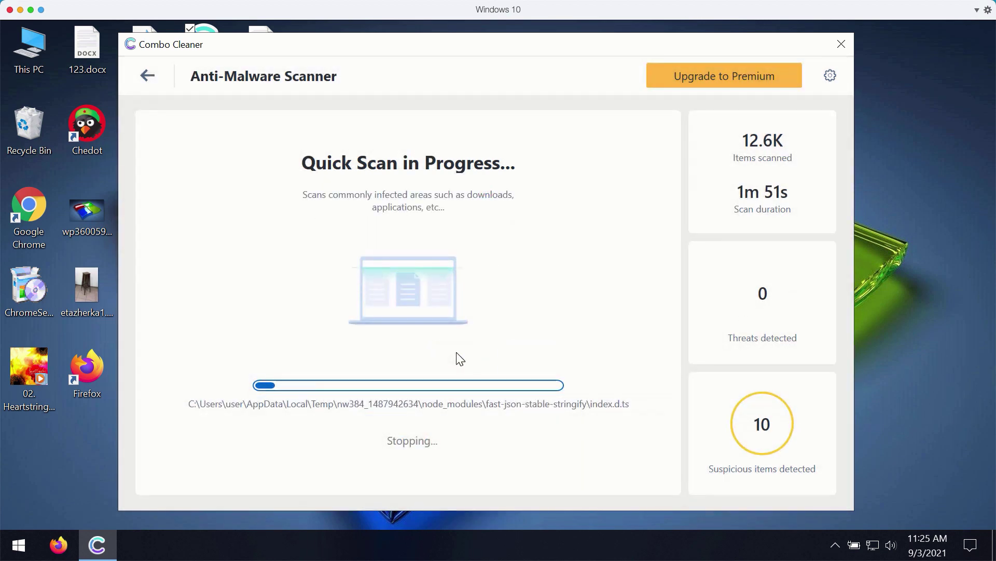